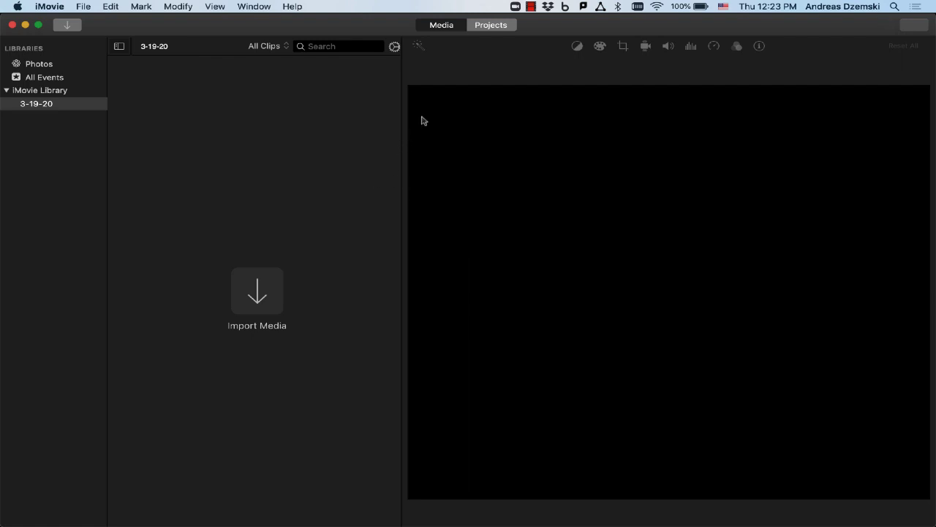
Start a new empty movie project from the File menu
click(442, 27)
click(79, 7)
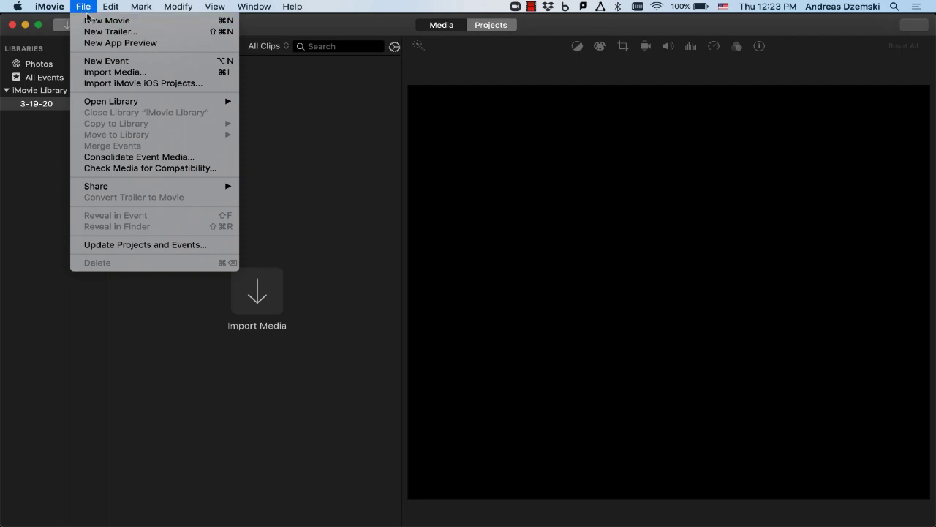
click(88, 21)
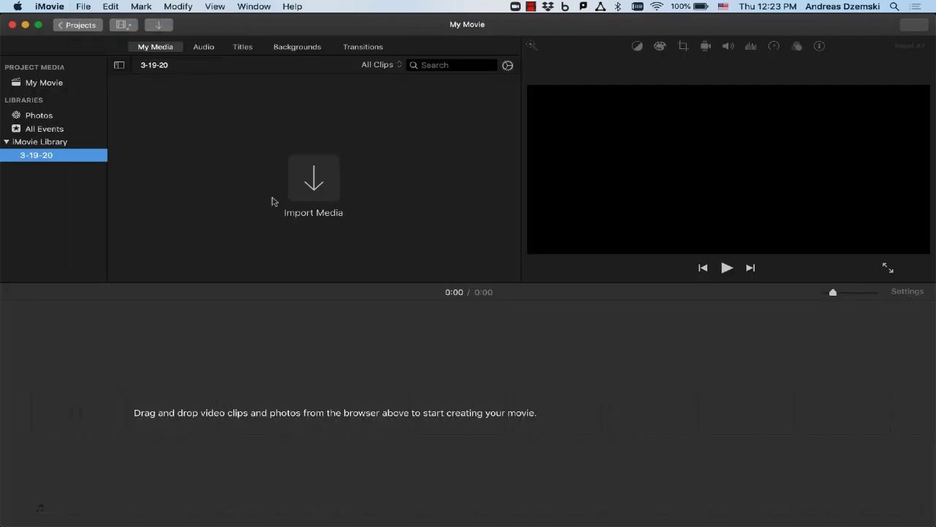
Import the zoom_0.mp4 lecture recording into the 3-19-20 event
click(313, 182)
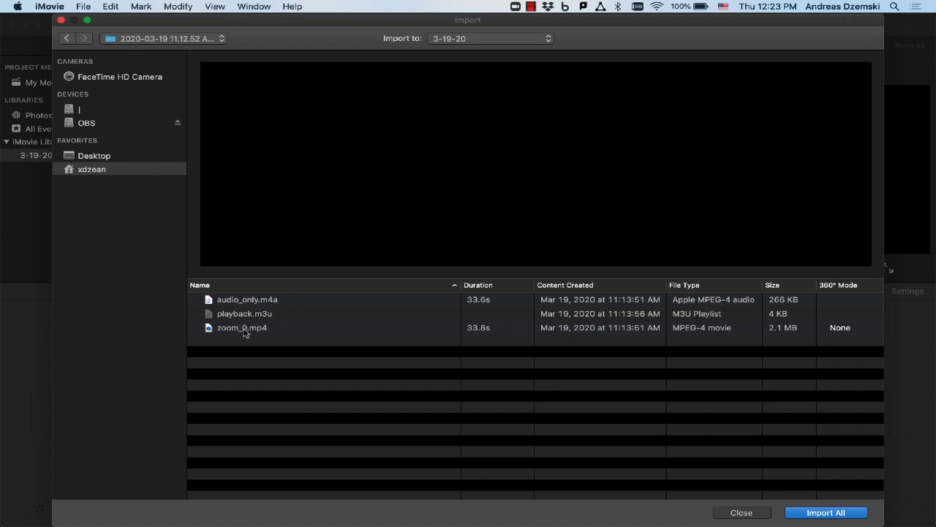
click(238, 331)
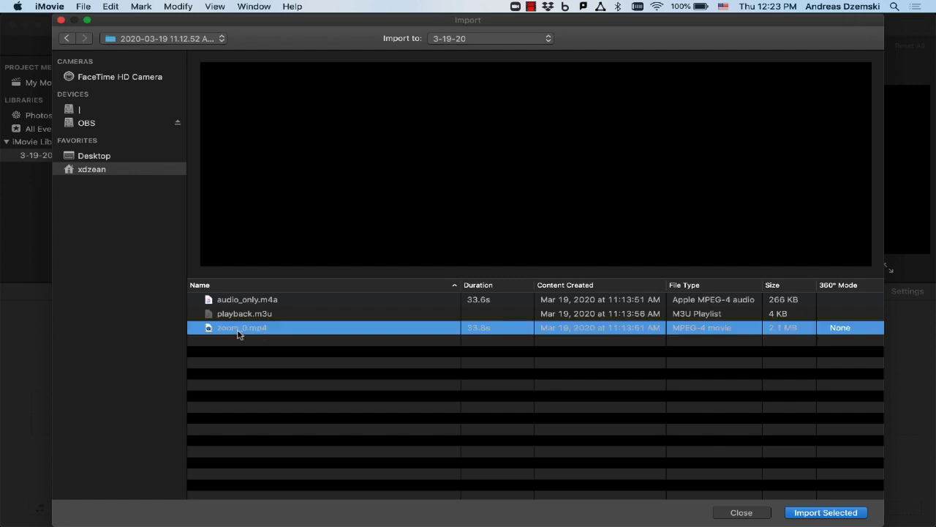
click(815, 514)
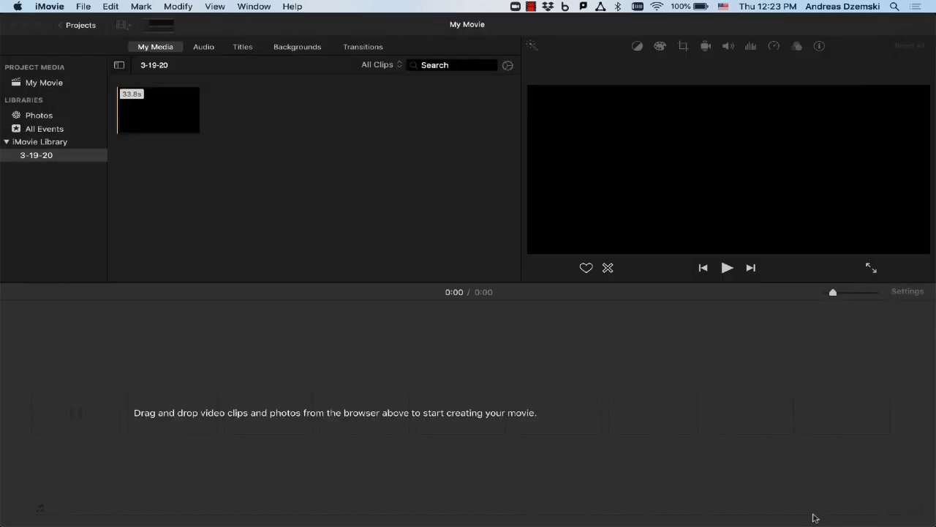
Add the 33.8-second zoom_0.mp4 clip to the My Movie timeline and preview its playback
click(169, 113)
drag(169, 113, 38, 428)
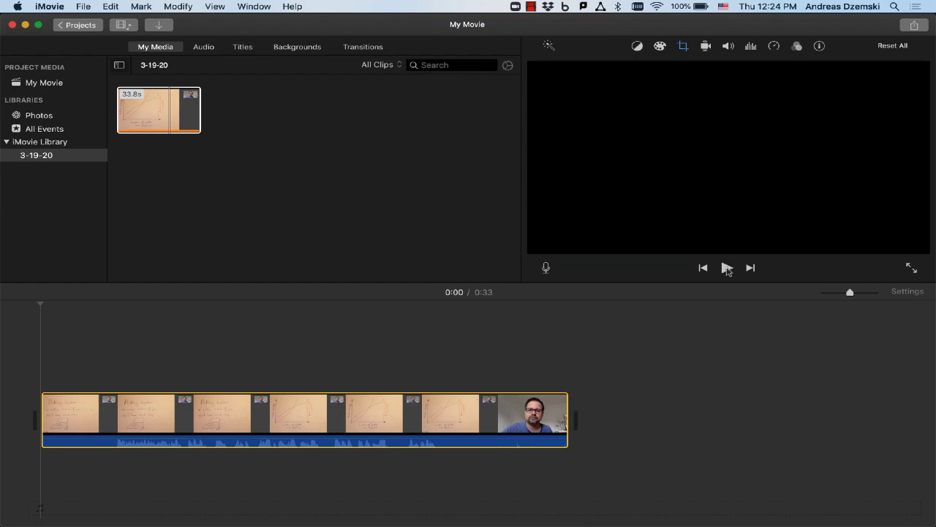
click(726, 268)
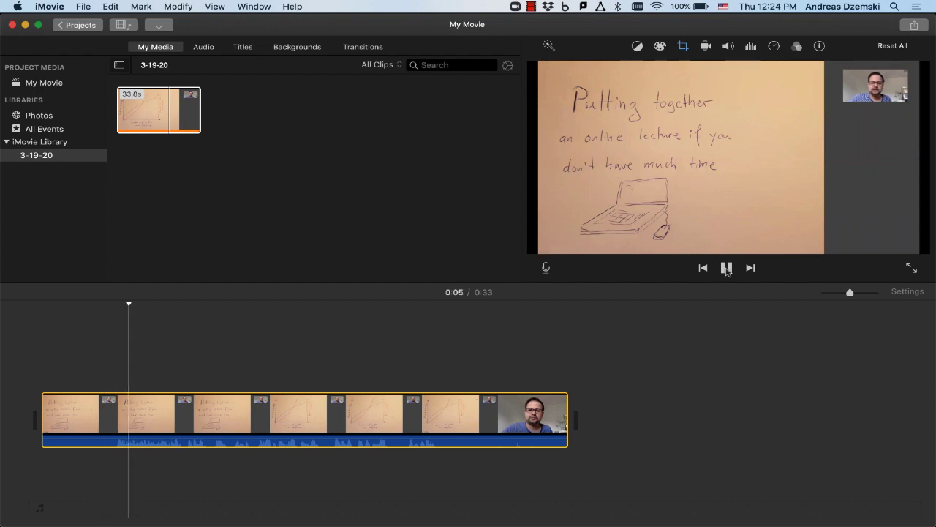
click(727, 269)
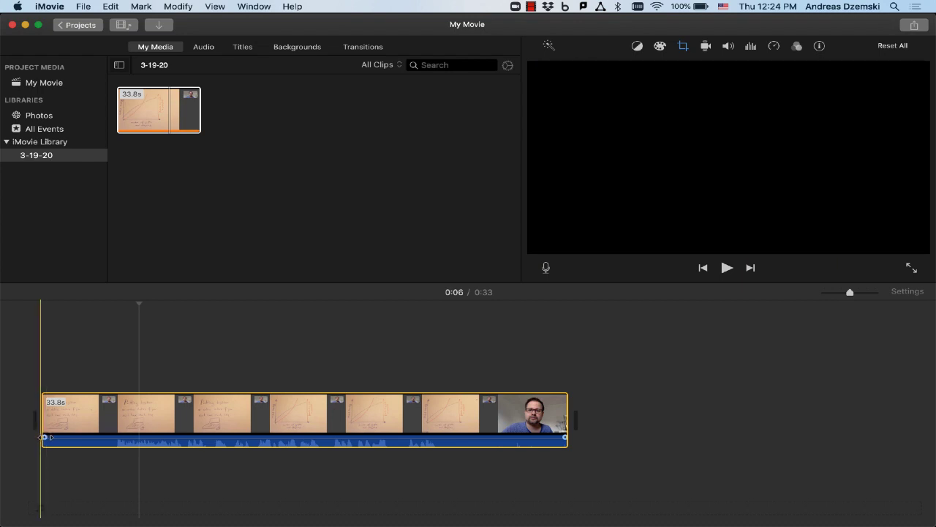
Trim the clip's opening to 29.2 seconds (movie 0:29) and replay the new beginning
drag(43, 436, 114, 419)
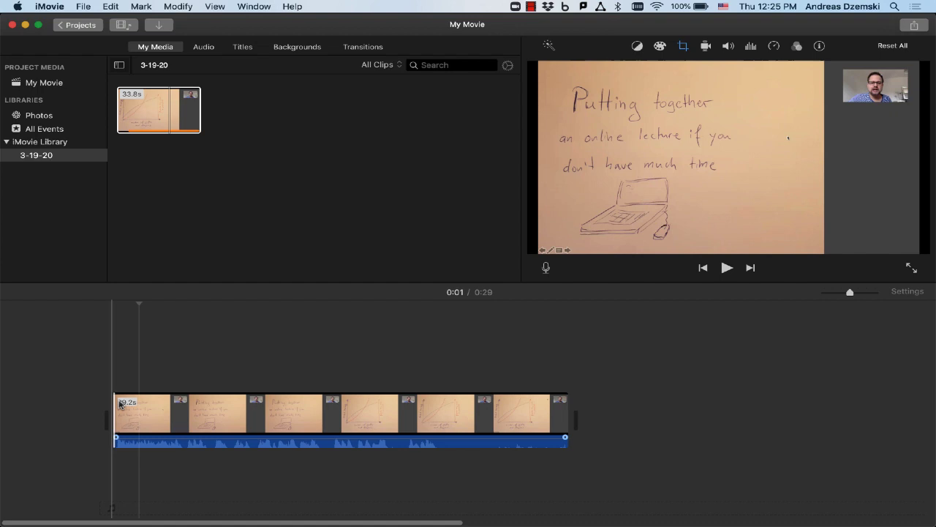
click(114, 333)
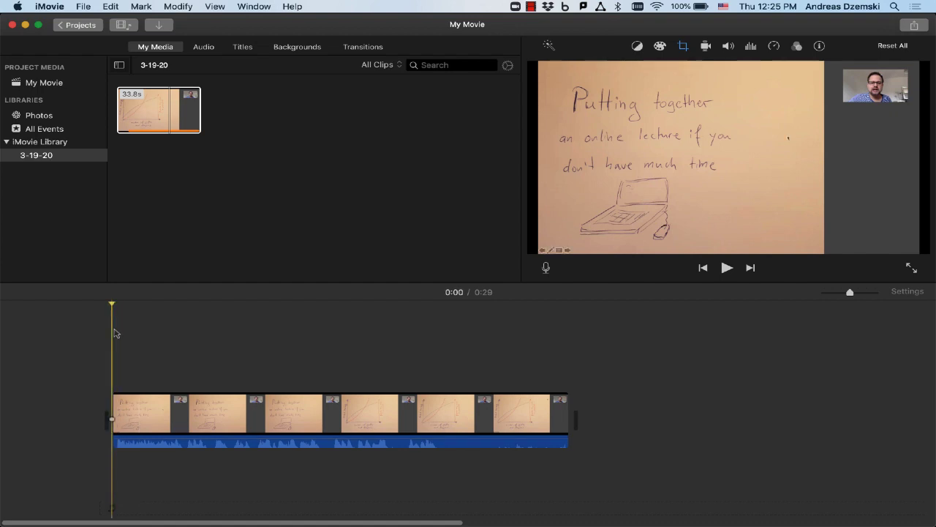
key(space)
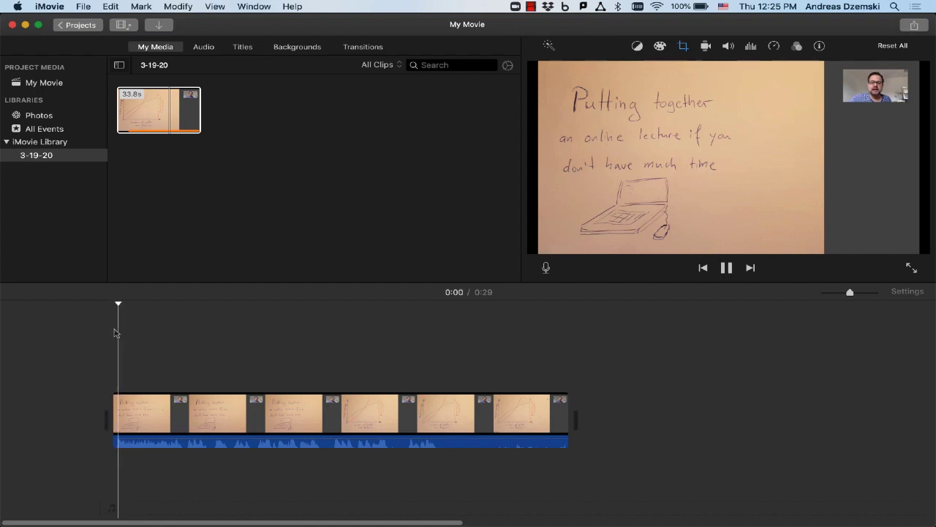
key(space)
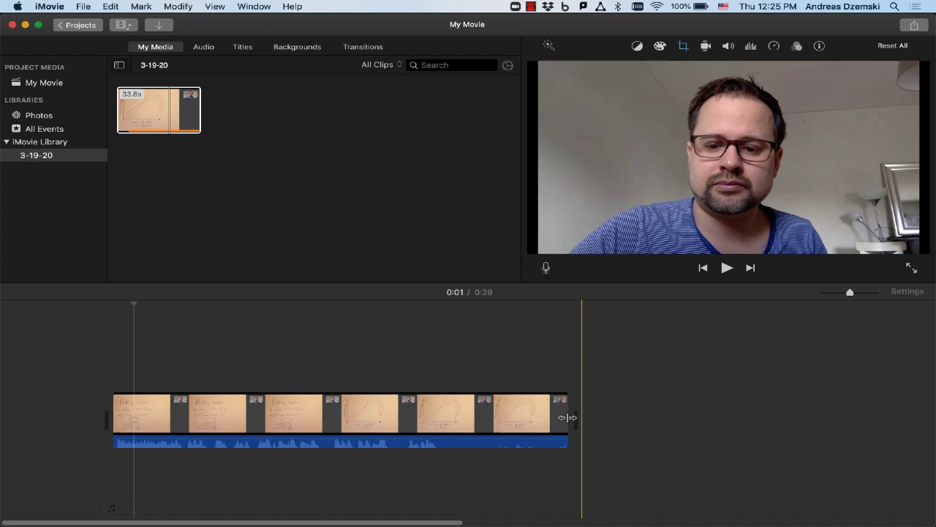
Trim the closing webcam shot so the clip is 21.1 seconds, then play from 0:18
drag(565, 417, 481, 426)
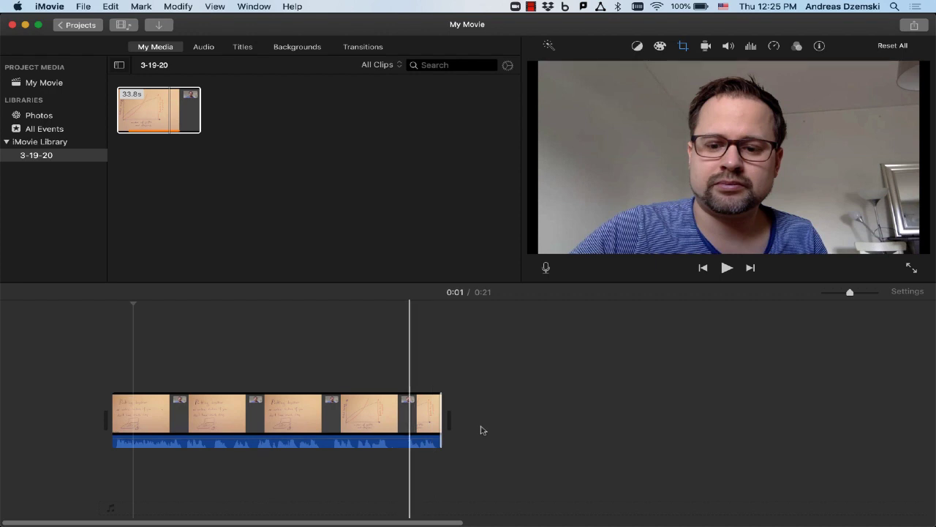
click(392, 418)
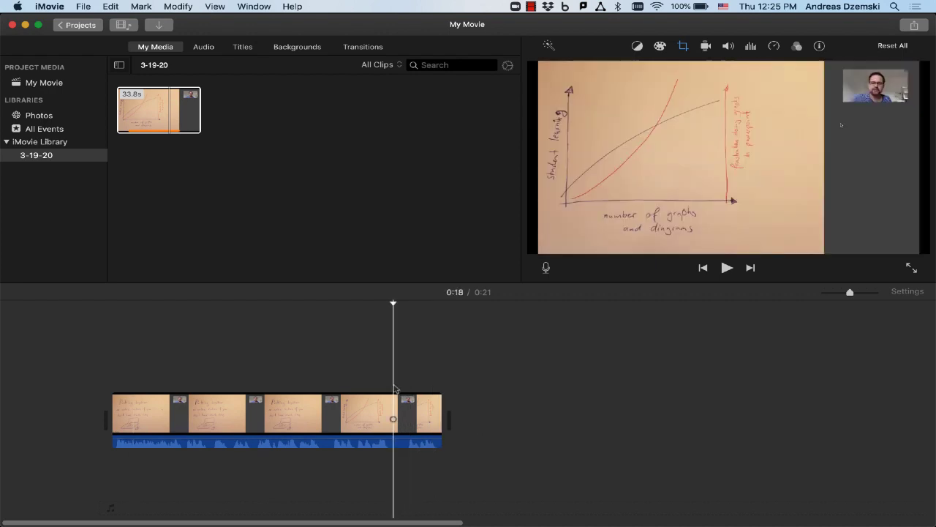
key(space)
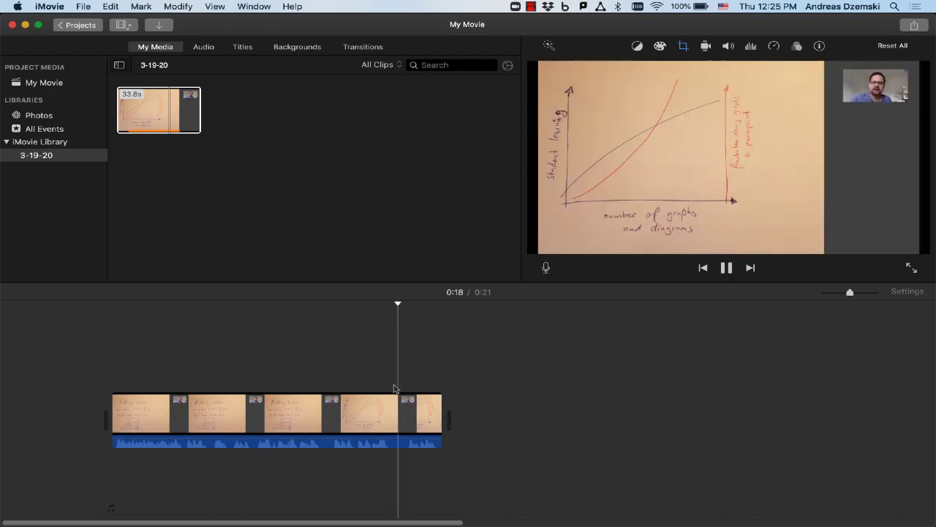
click(321, 443)
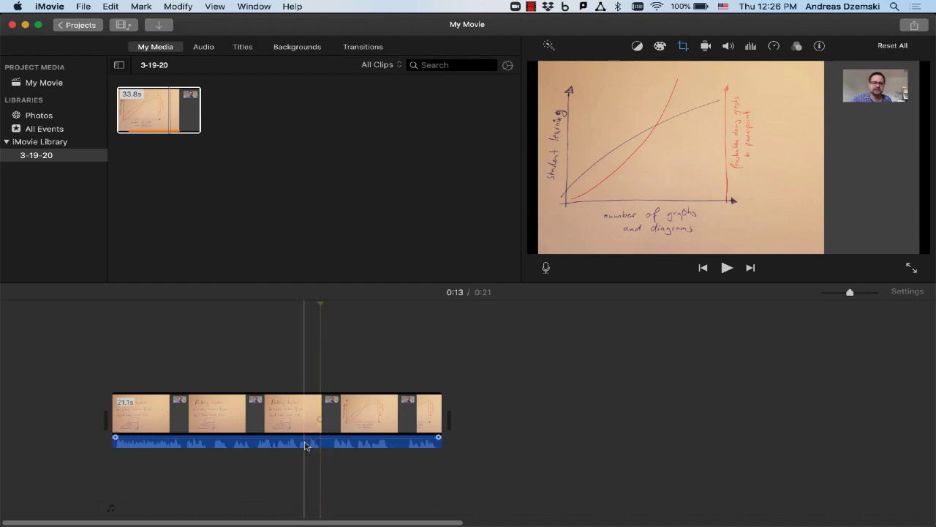
key(space)
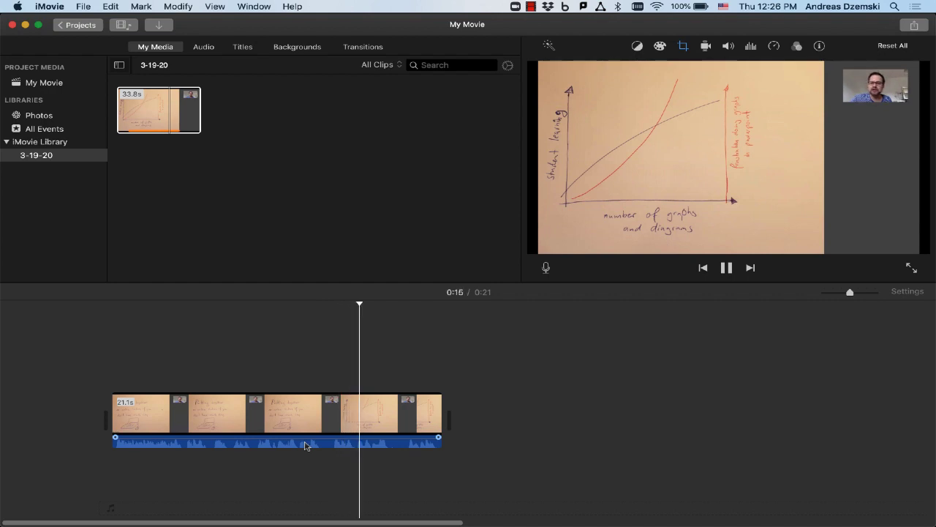
key(space)
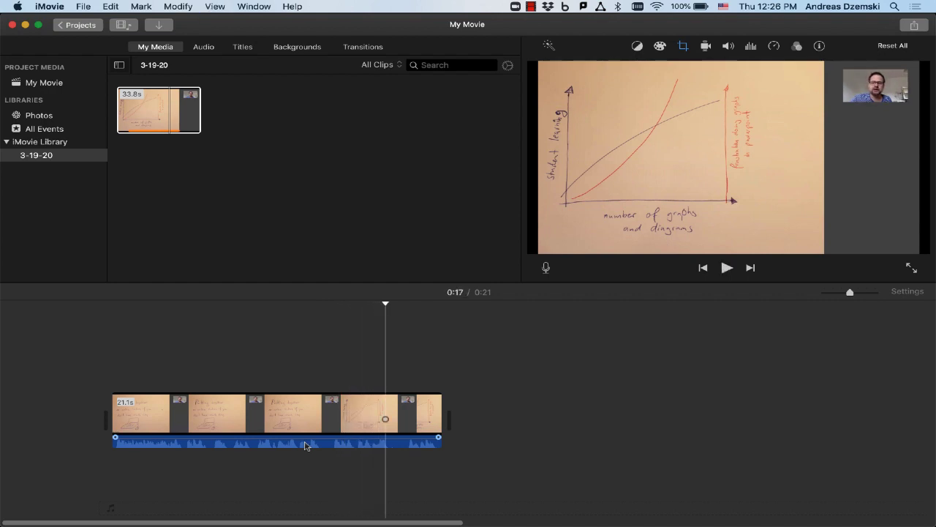
click(466, 359)
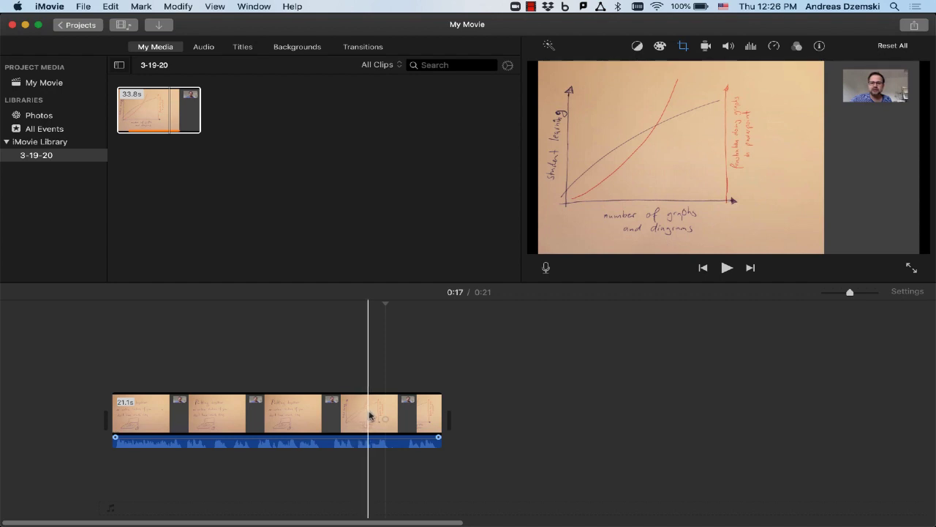
click(371, 414)
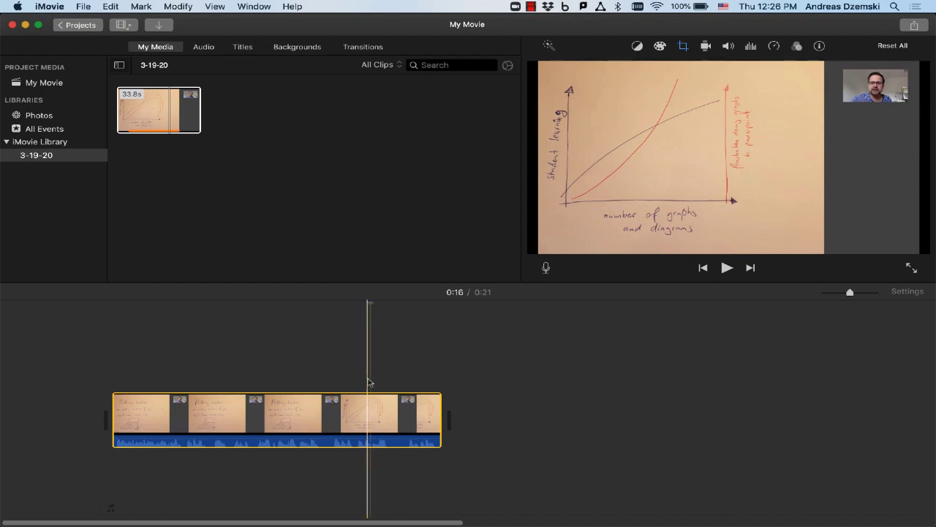
click(371, 382)
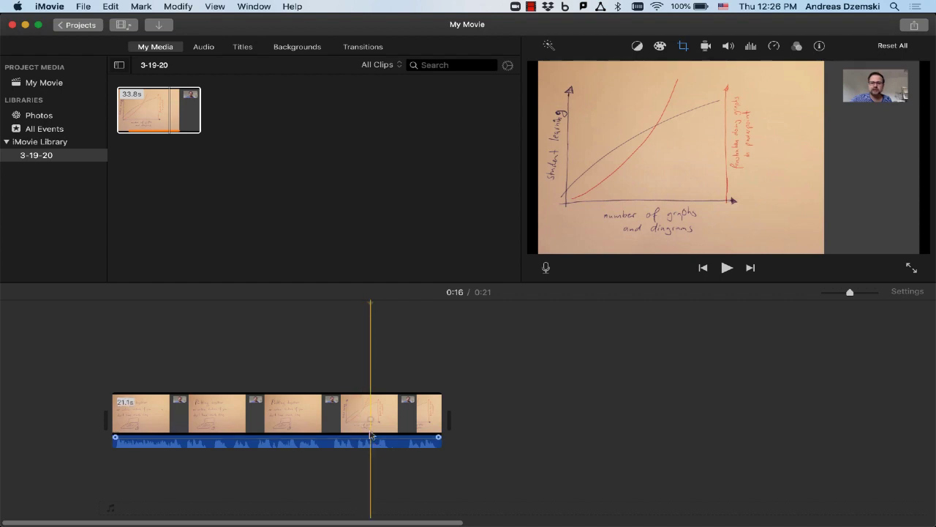
key(space)
key(space)
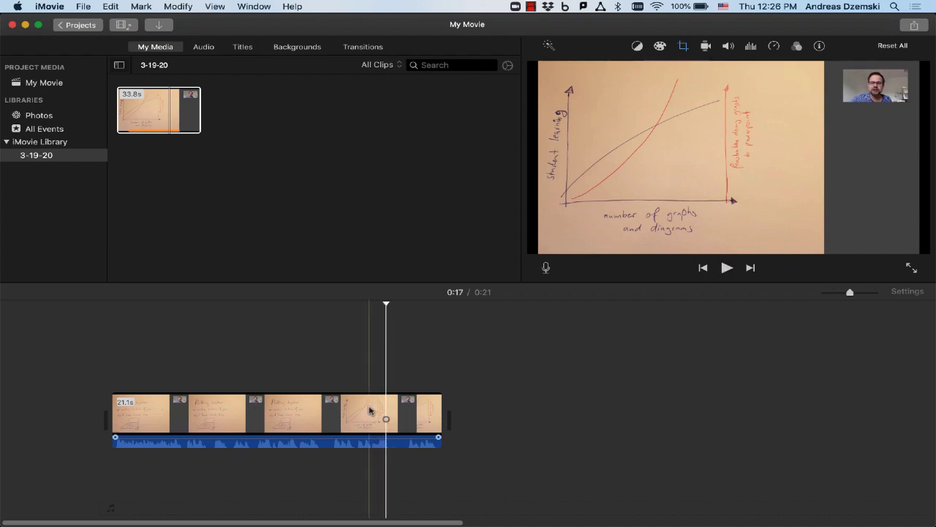
click(369, 413)
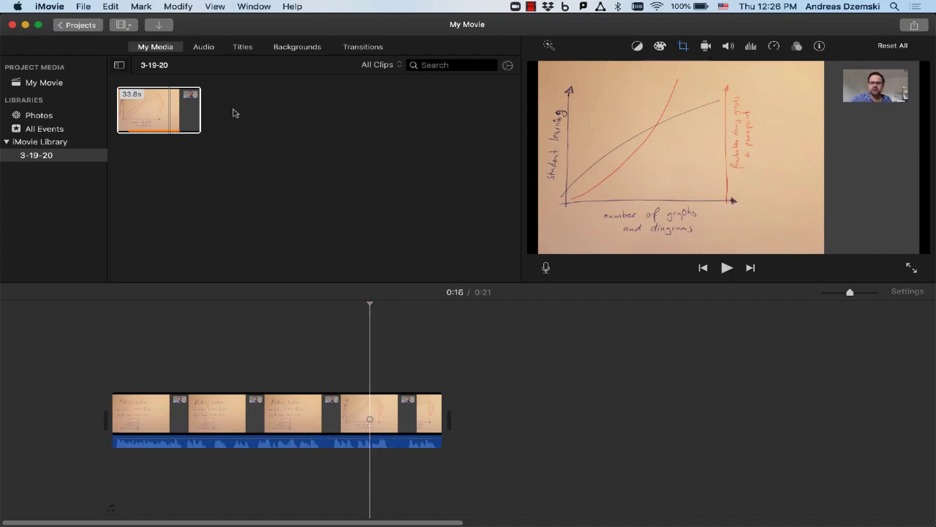
Place an Expand Lower Third title at 0:16 reading I meant "red"
click(245, 49)
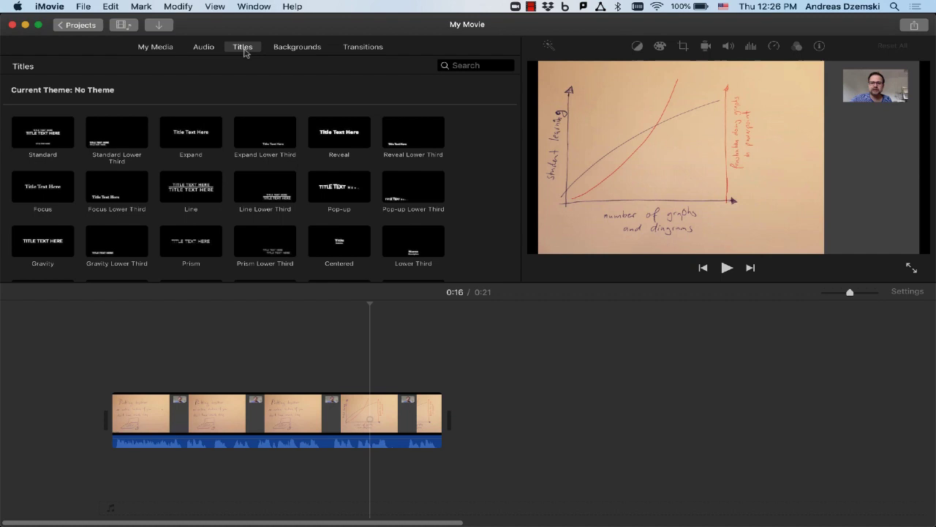
click(265, 145)
drag(265, 145, 374, 390)
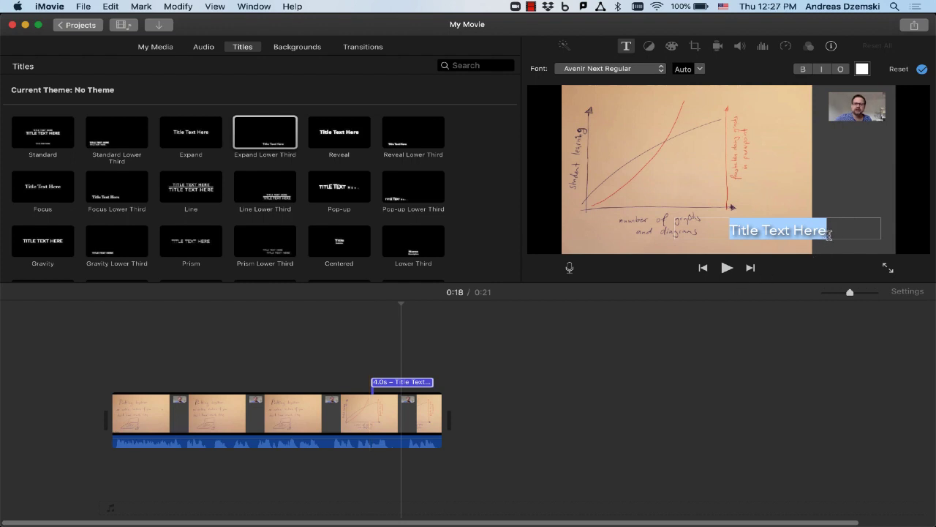
text(I meant ")
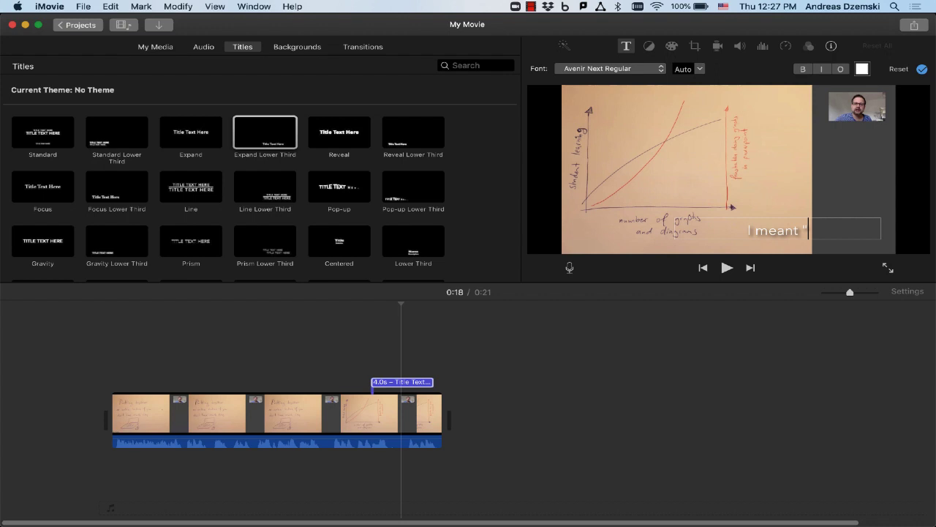
text(red")
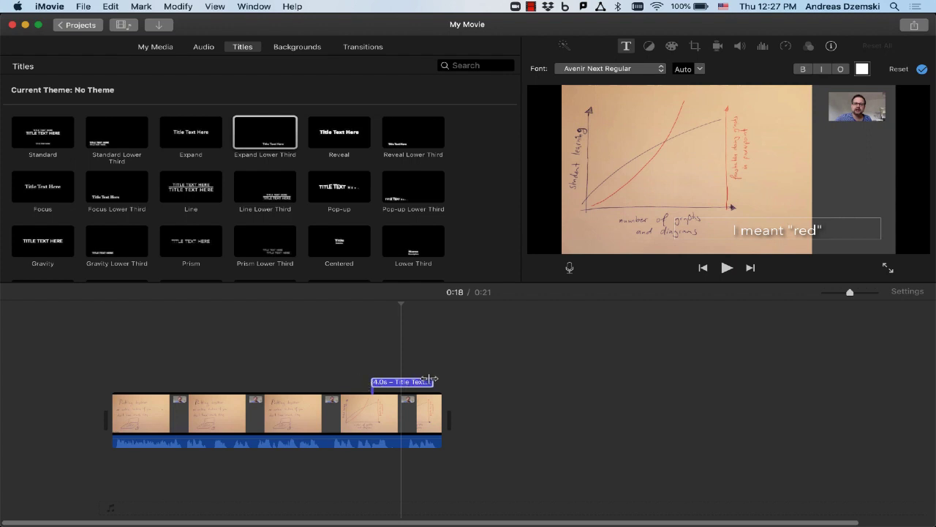
Shorten the title to 3.2 seconds and play from 0:14 to check it
drag(431, 382, 421, 381)
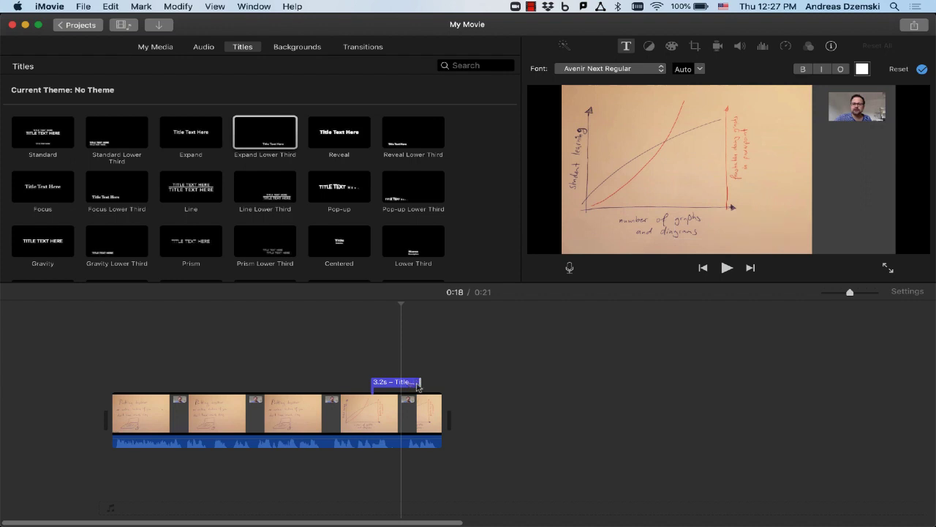
click(334, 325)
key(space)
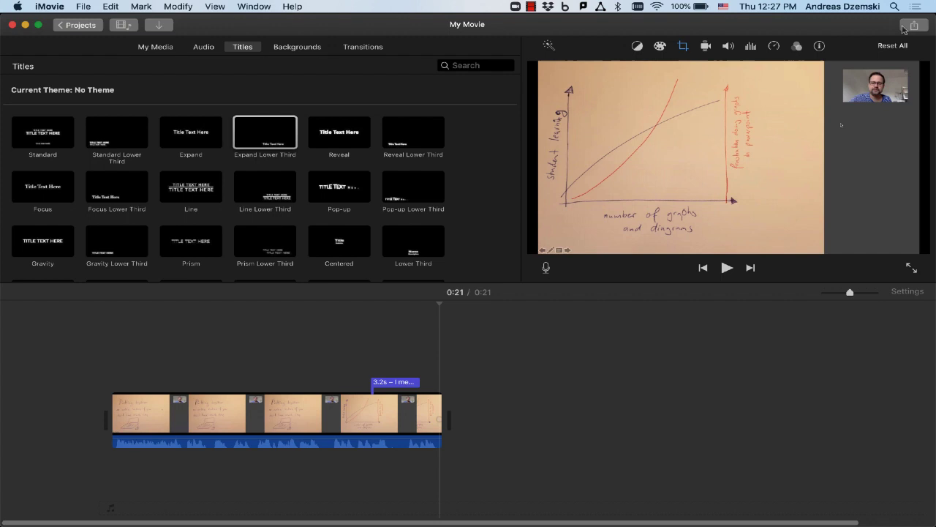
Open File export settings for My Movie: 1080p, High quality, Faster compression
click(83, 6)
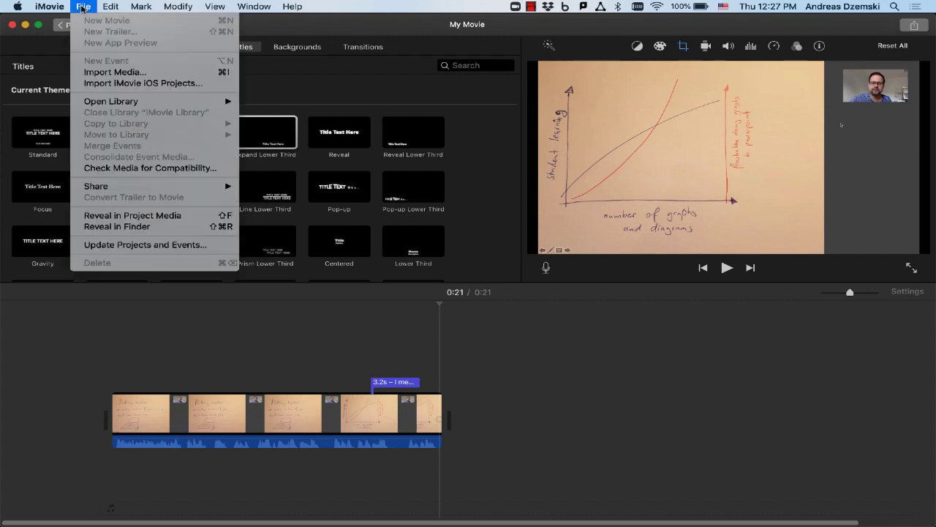
click(83, 8)
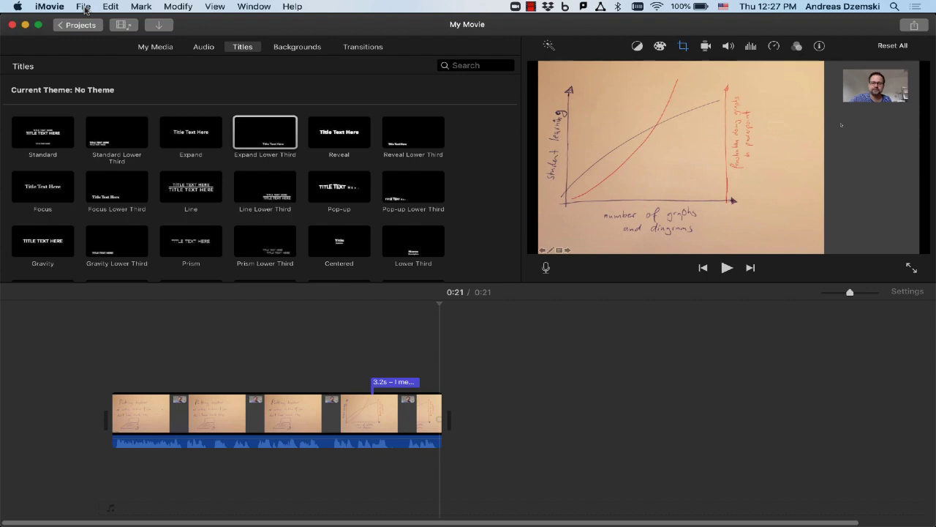
click(85, 9)
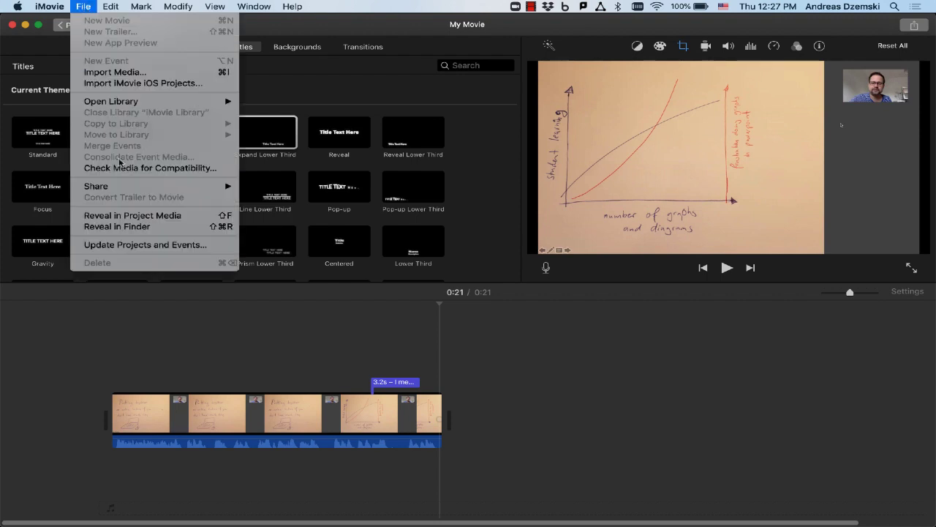
mouse_move(161, 187)
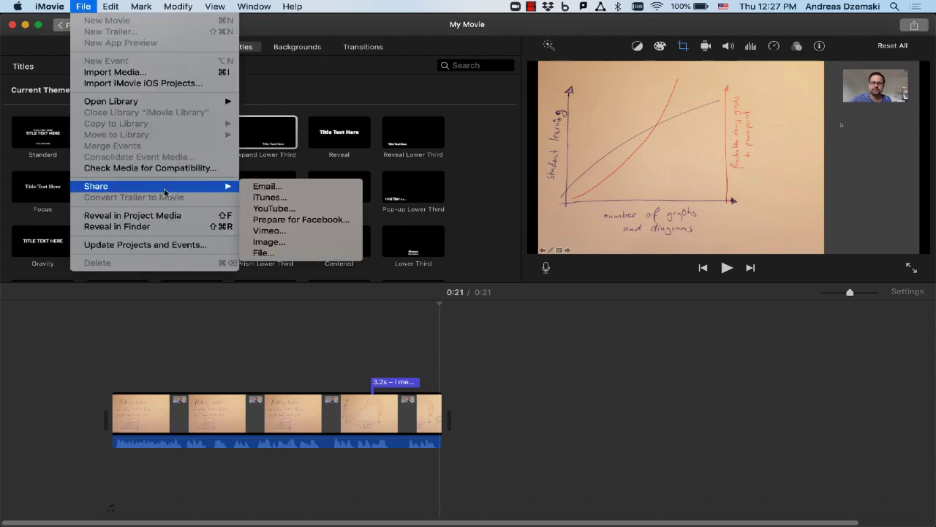
click(280, 253)
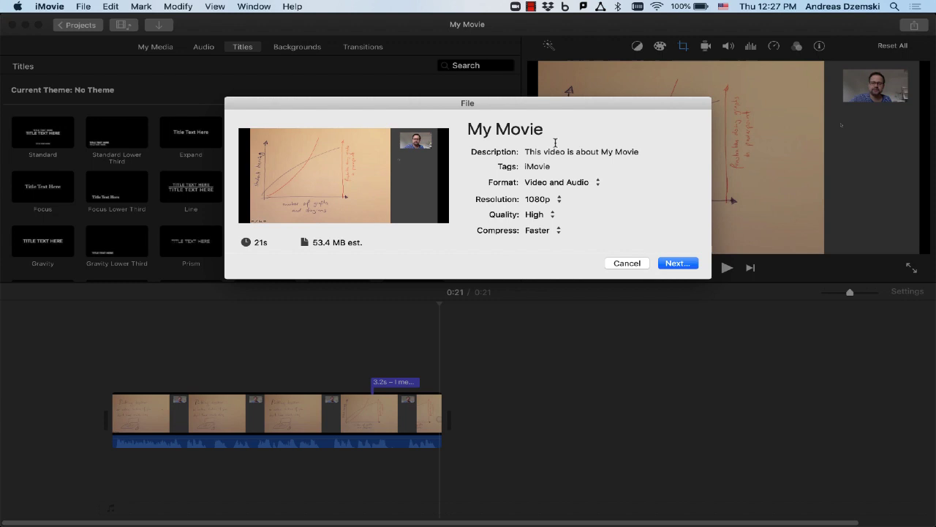
Name the export 'Slideshow' and save the MP4 to Documents
click(687, 265)
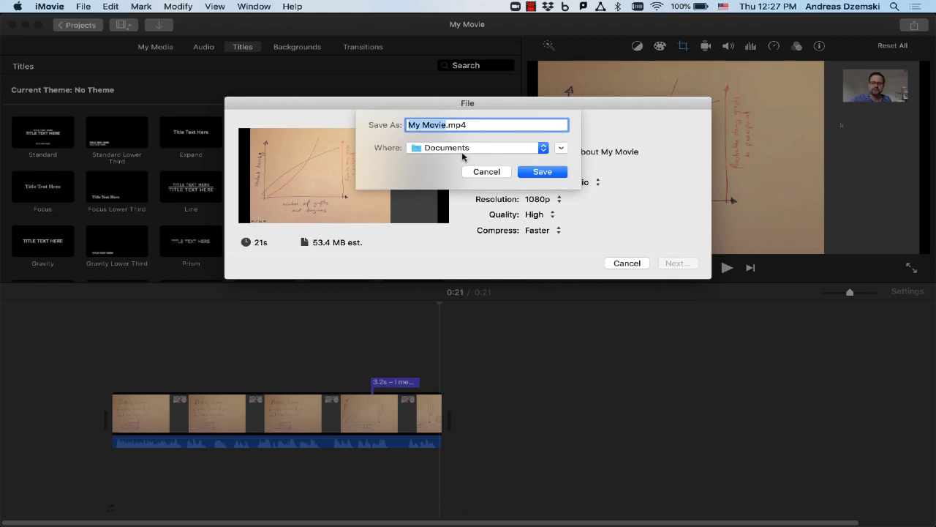
text(Sl)
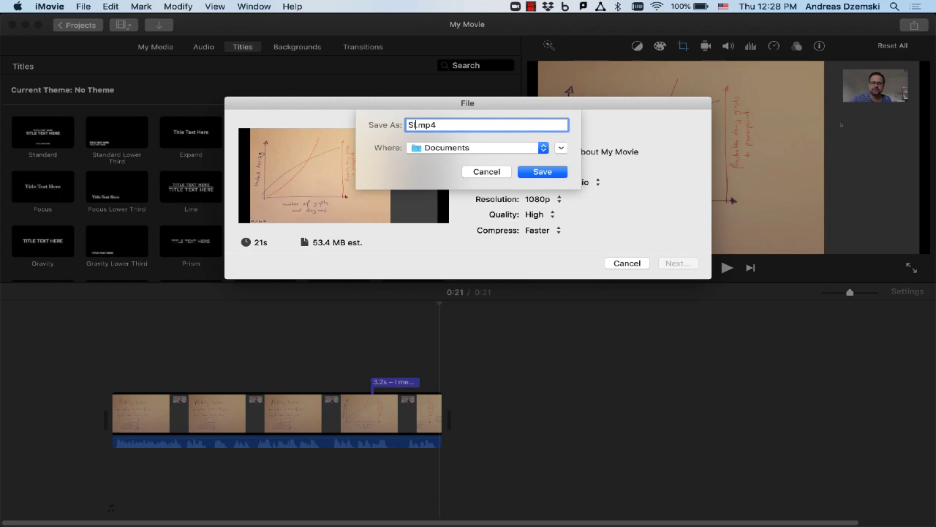
text(ideshow)
click(530, 171)
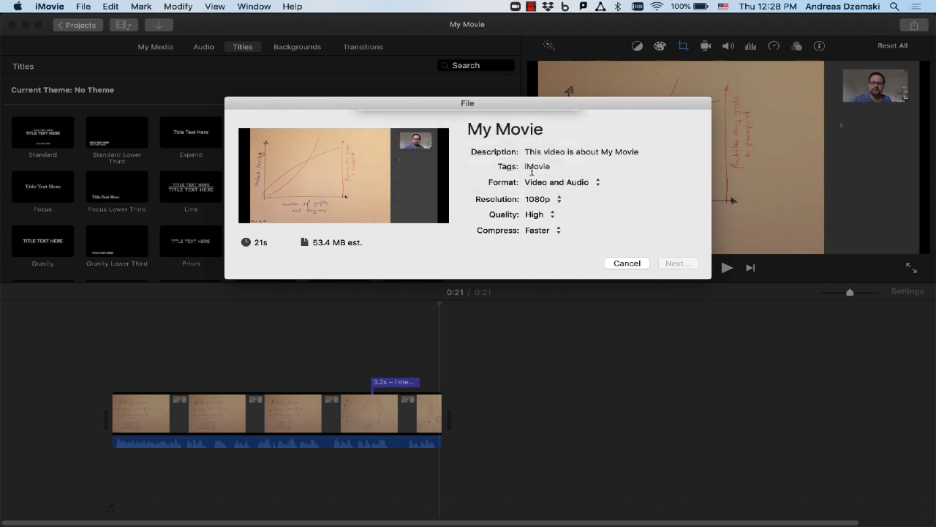